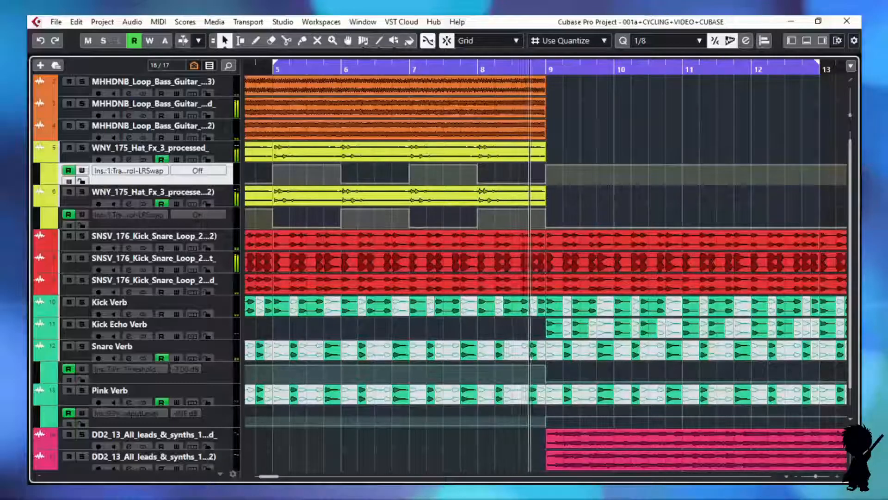
# Stop playback and inspect the low-cut and high-cut bands in the main bass guitar track's Pro-Q 3.
pyautogui.press('F3')
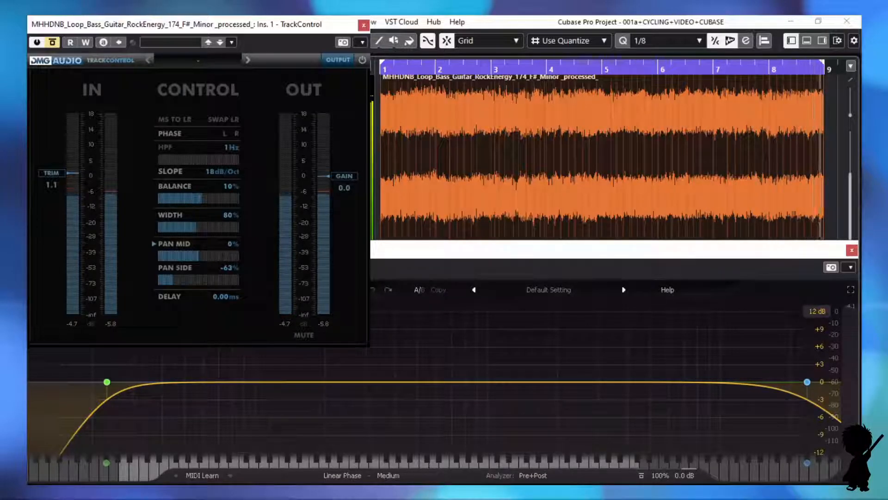
pyautogui.press('space')
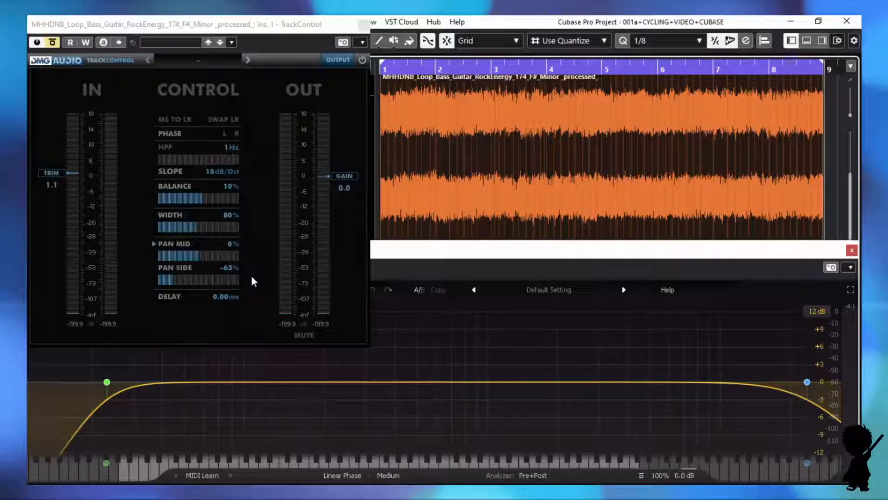
pyautogui.click(641, 271)
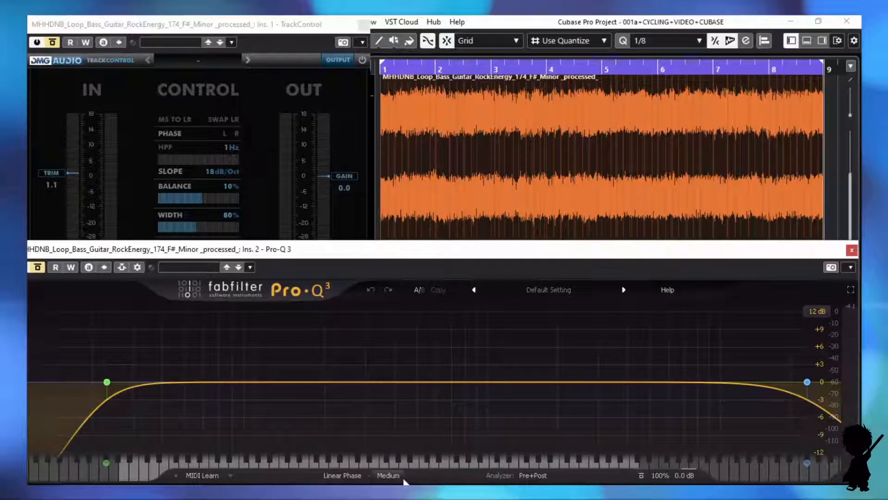
pyautogui.moveTo(107, 382)
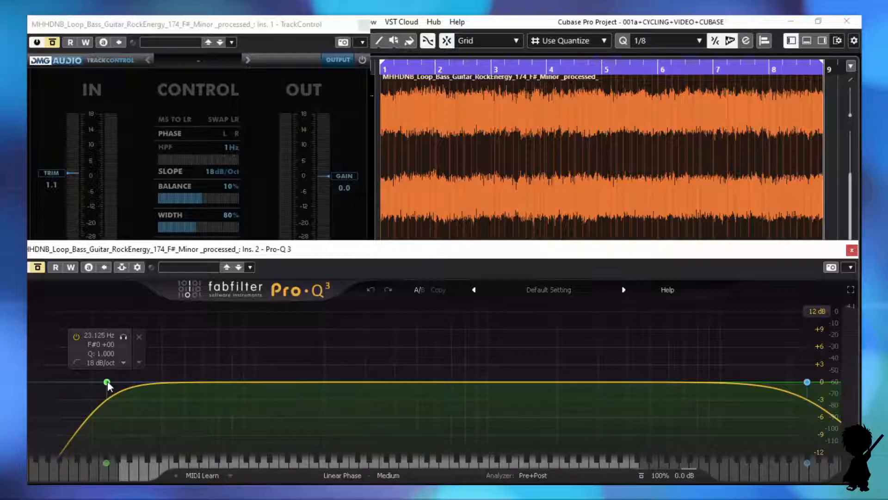
pyautogui.moveTo(765, 368)
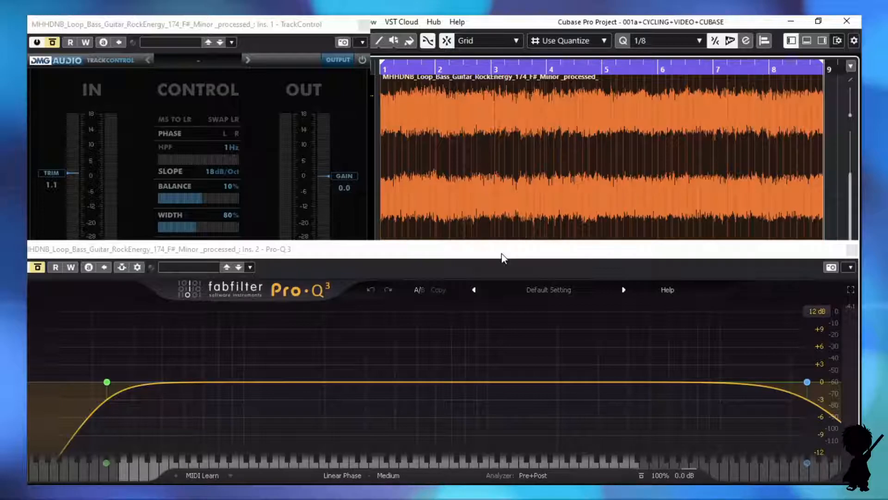
# Play the main bass guitar loop and take its TrackControl and Pro-Q 3 inserts out of bypass during playback.
pyautogui.click(55, 25)
pyautogui.press('space')
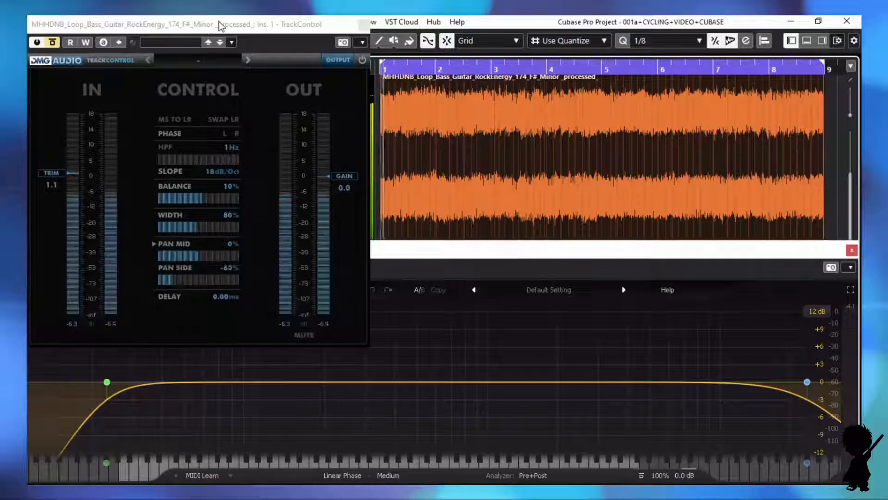
pyautogui.click(52, 43)
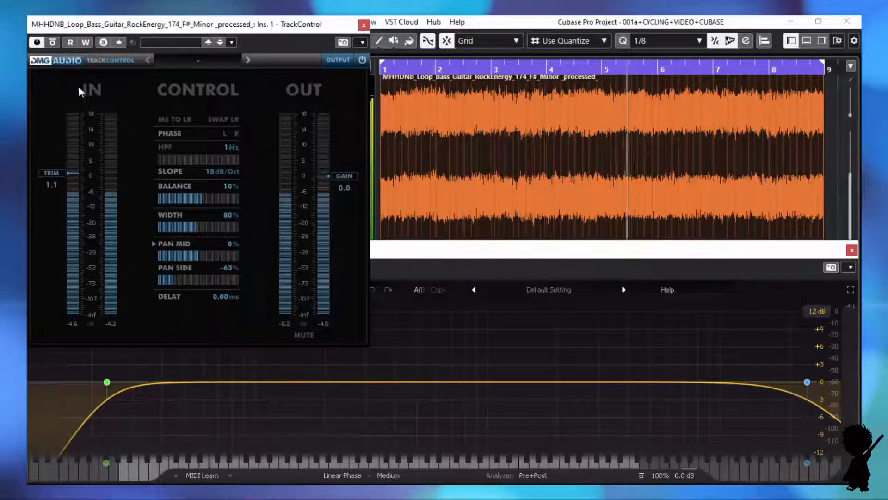
pyautogui.click(386, 259)
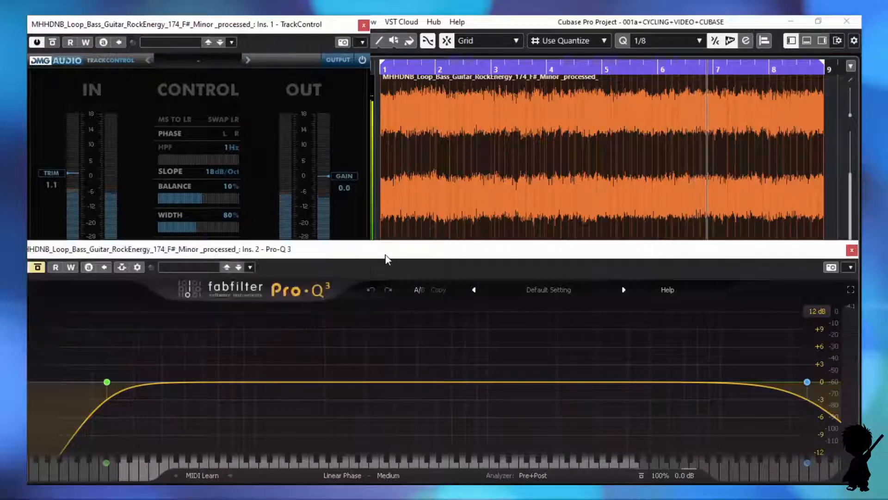
pyautogui.click(38, 268)
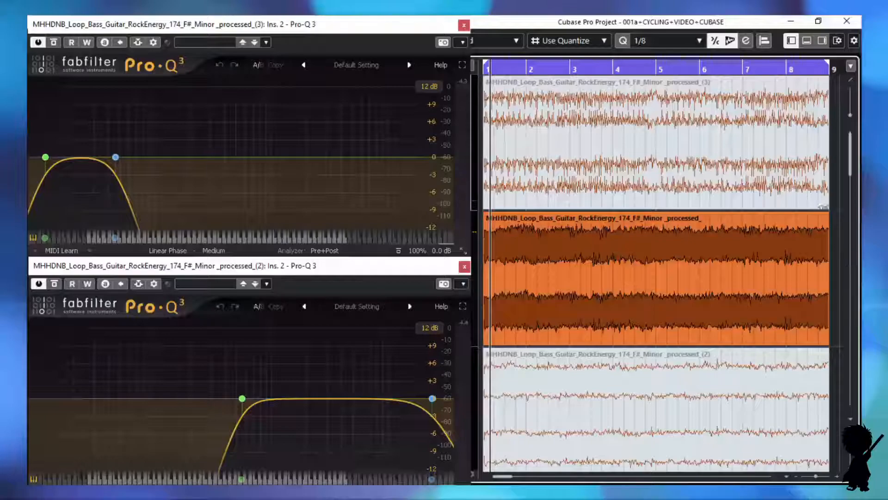
# Select the muted bass guitar copies (3) and (2) in turn and inspect the cut filters in copy (2)'s Pro-Q 3.
pyautogui.click(718, 156)
pyautogui.click(682, 395)
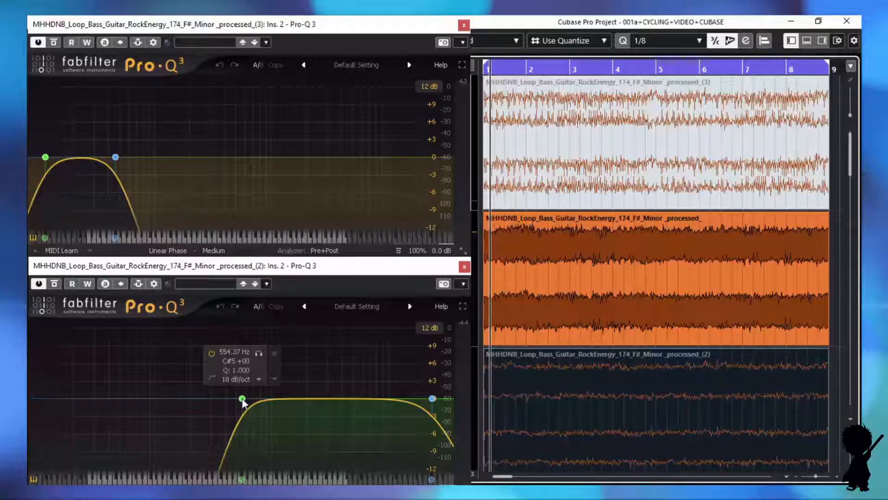
pyautogui.moveTo(437, 400)
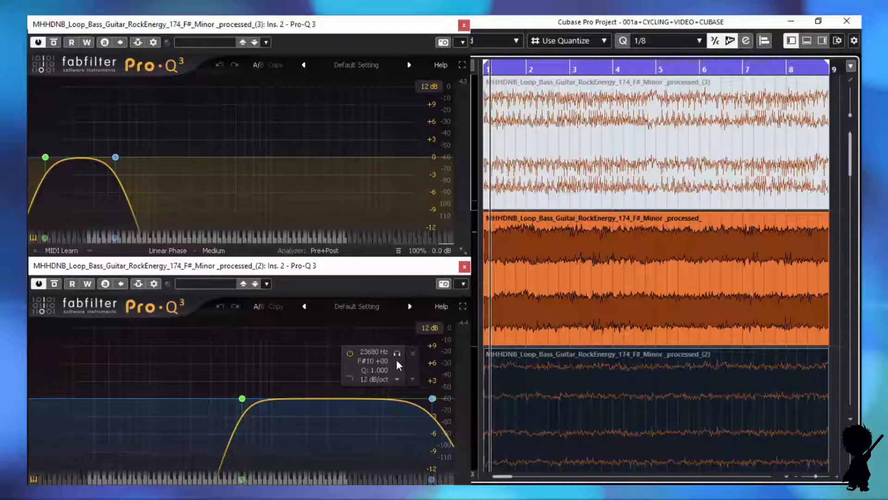
# Play the bass guitar layers and unmute copy (3), followed by copy (2), during playback.
pyautogui.press('space')
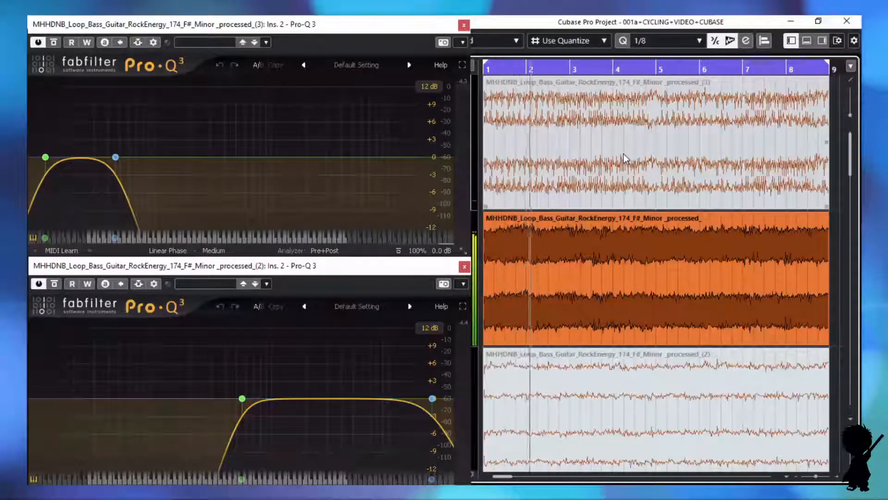
pyautogui.click(624, 156)
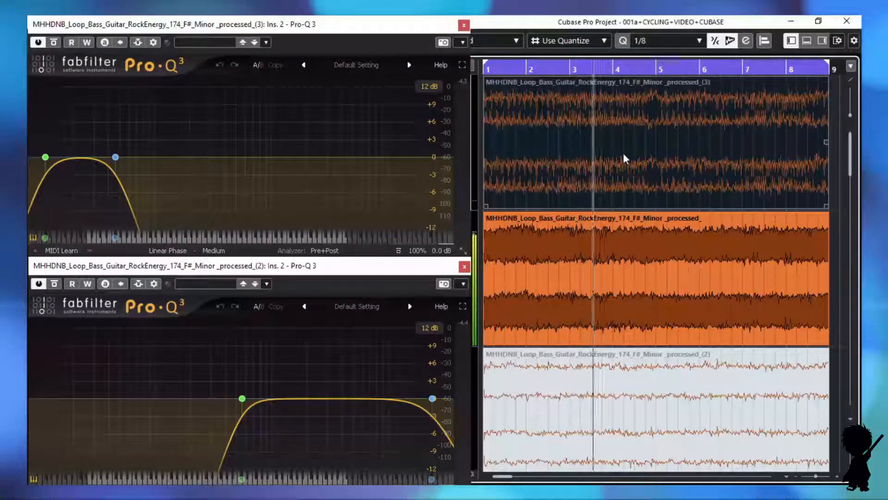
pyautogui.hotkey('shift', 'u')
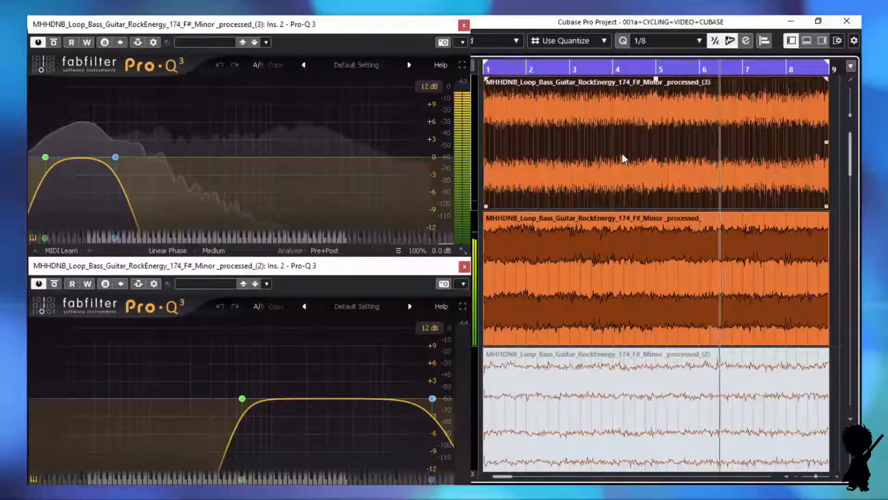
pyautogui.click(590, 396)
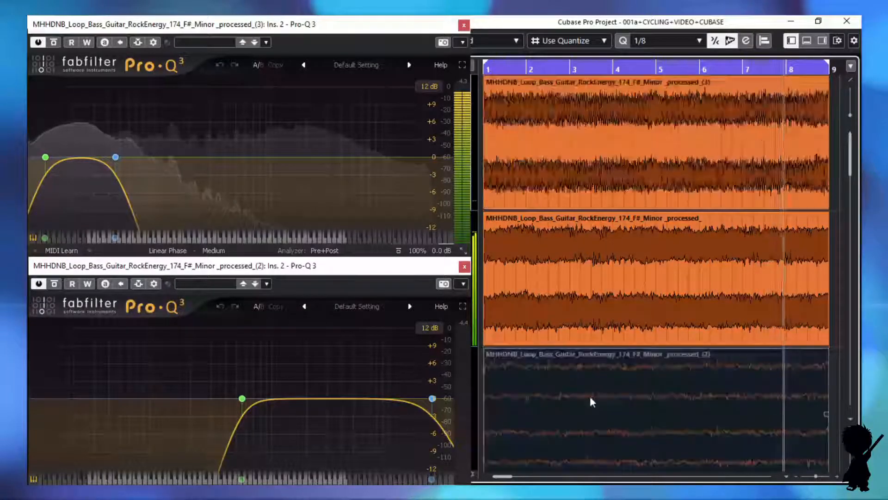
pyautogui.hotkey('shift', 'u')
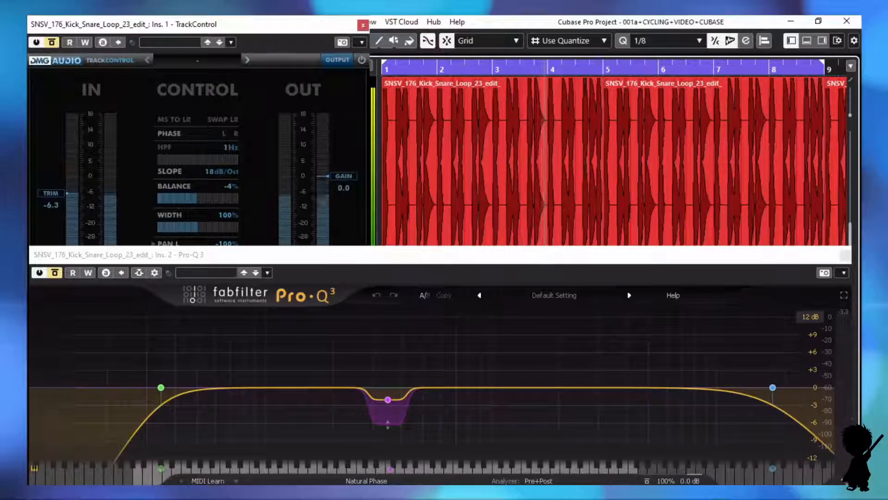
# Stop playback and review the TrackControl and Pro-Q 3 settings on the Kick_Snare_Loop_23_edit track.
pyautogui.press('space')
pyautogui.click(253, 29)
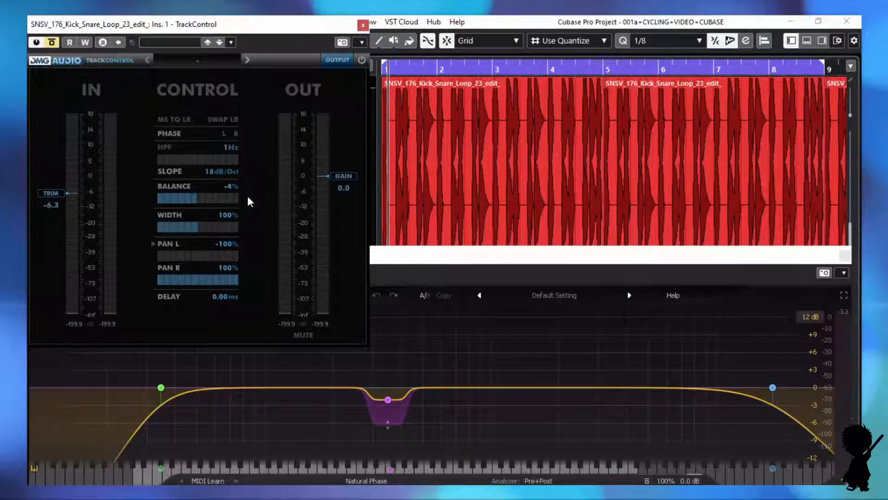
pyautogui.click(524, 269)
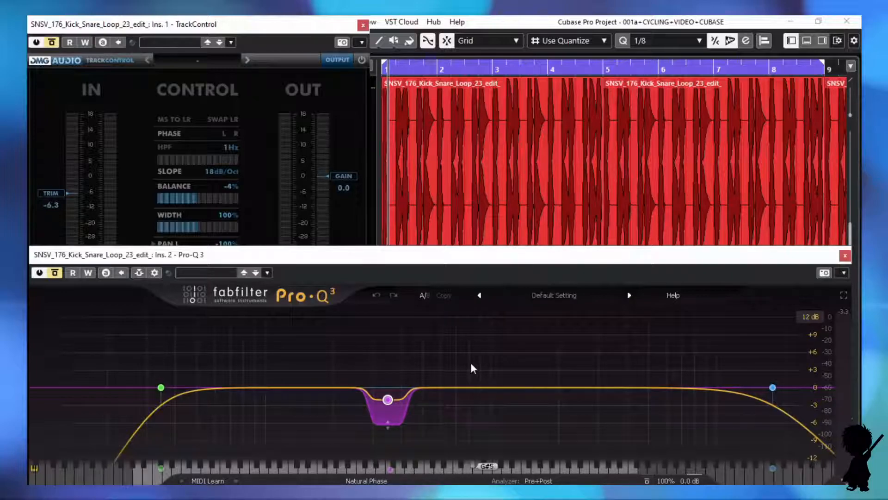
# Play the Kick_Snare_Loop_23_edit track and take its TrackControl and Pro-Q 3 inserts out of bypass.
pyautogui.press('space')
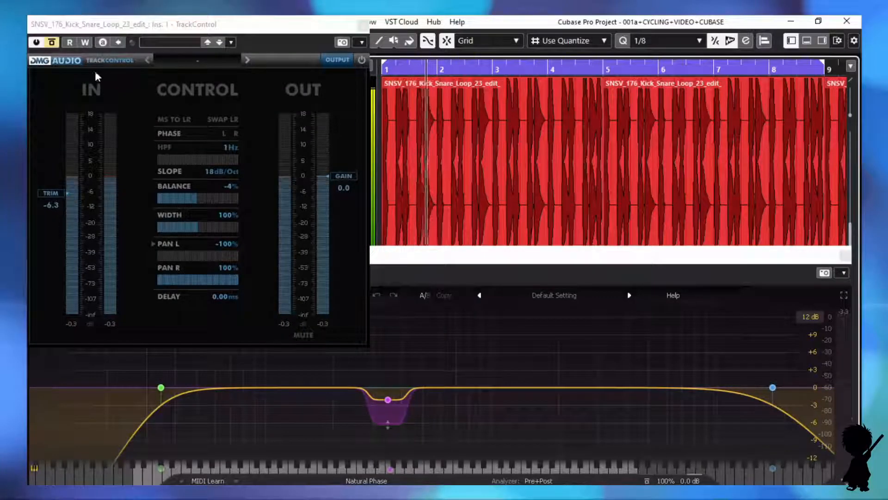
pyautogui.click(55, 43)
pyautogui.click(390, 256)
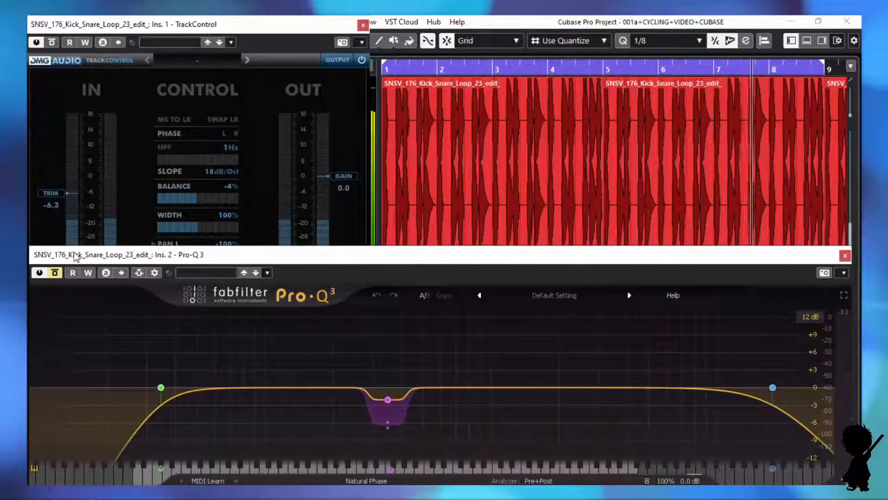
pyautogui.click(55, 273)
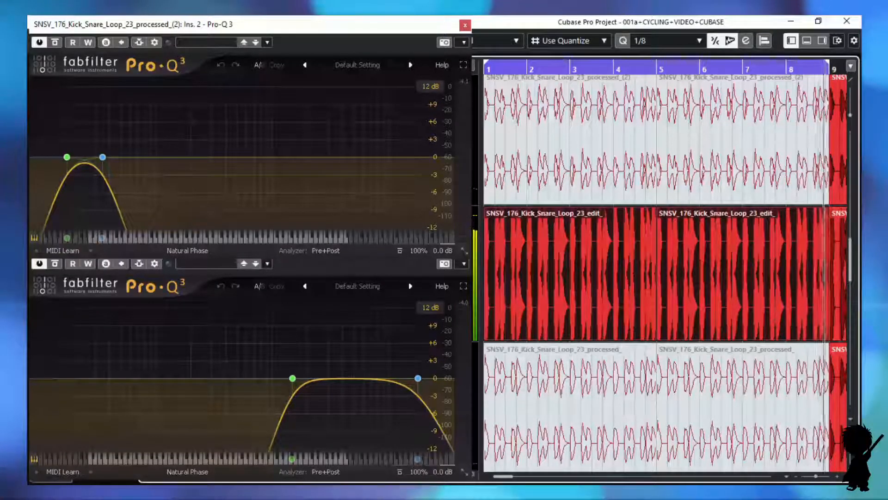
# Stop playback and inspect the cut filters in the Pro-Q 3 windows of the two processed kick-snare copies.
pyautogui.press('space')
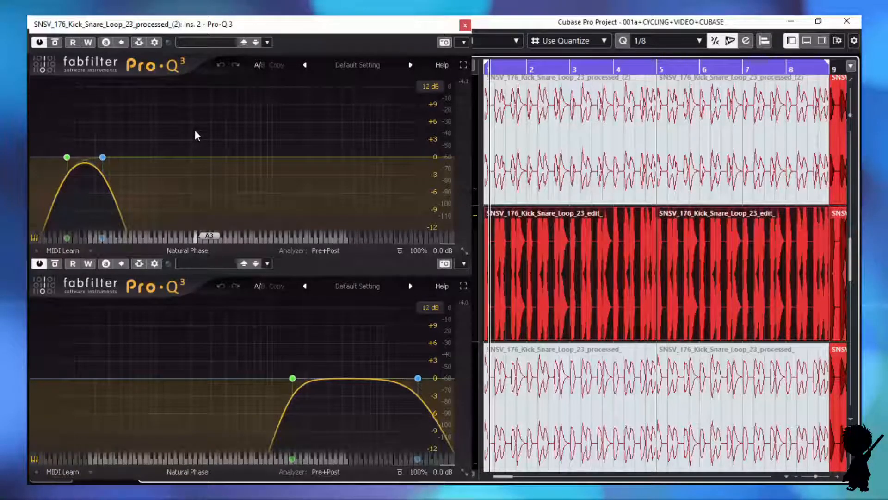
pyautogui.moveTo(48, 174)
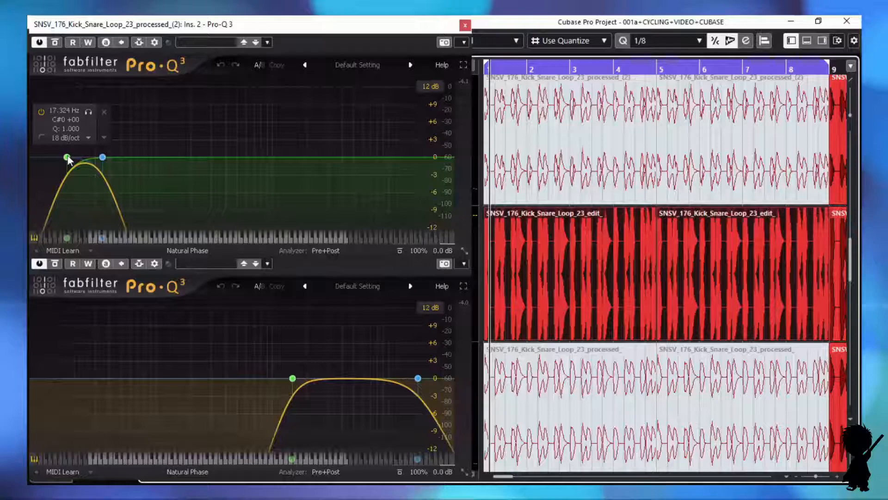
pyautogui.moveTo(99, 158)
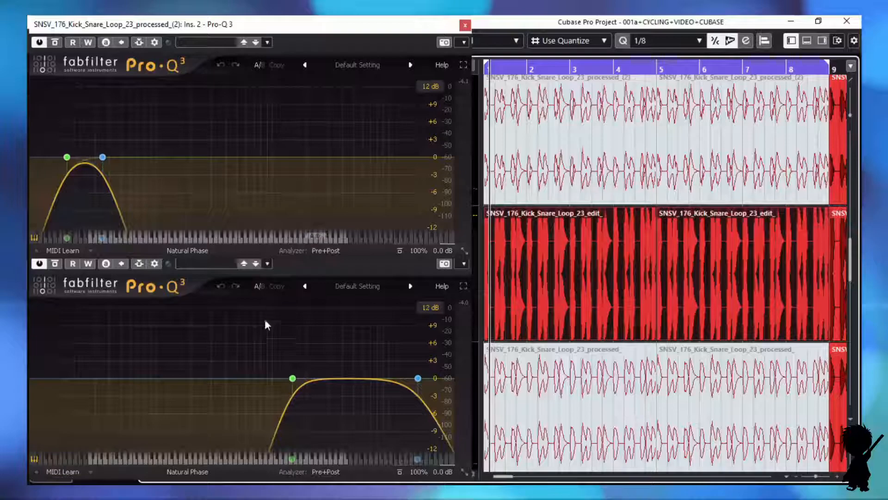
pyautogui.moveTo(363, 348)
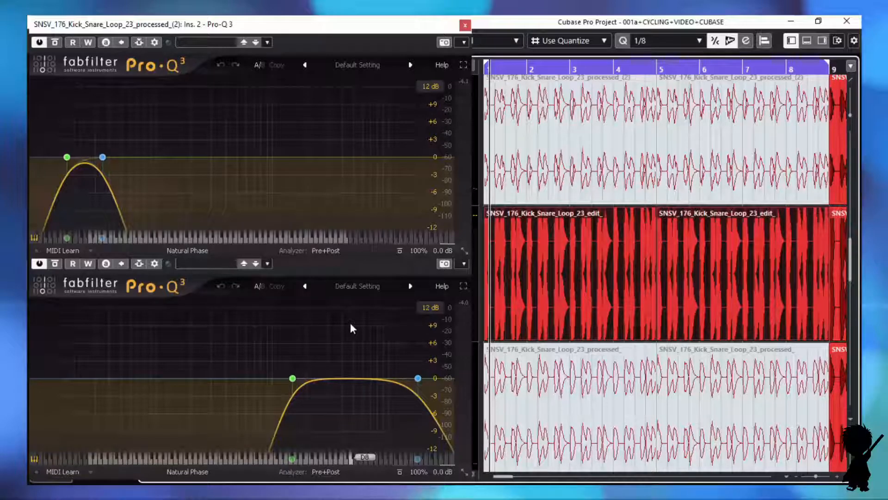
# Play the kick-snare layers and unmute both events of processed copy (2), followed by both events of the other processed copy.
pyautogui.press('space')
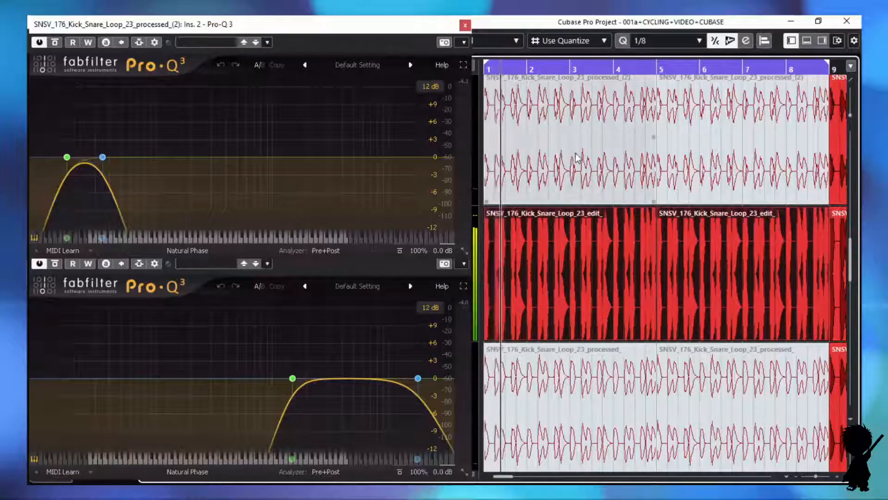
pyautogui.click(577, 158)
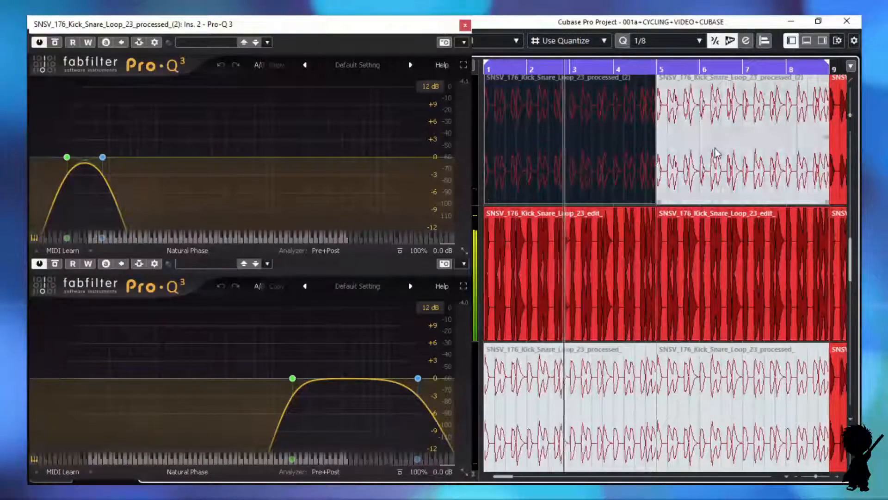
pyautogui.keyDown('shift'); pyautogui.click(716, 151); pyautogui.keyUp('shift')
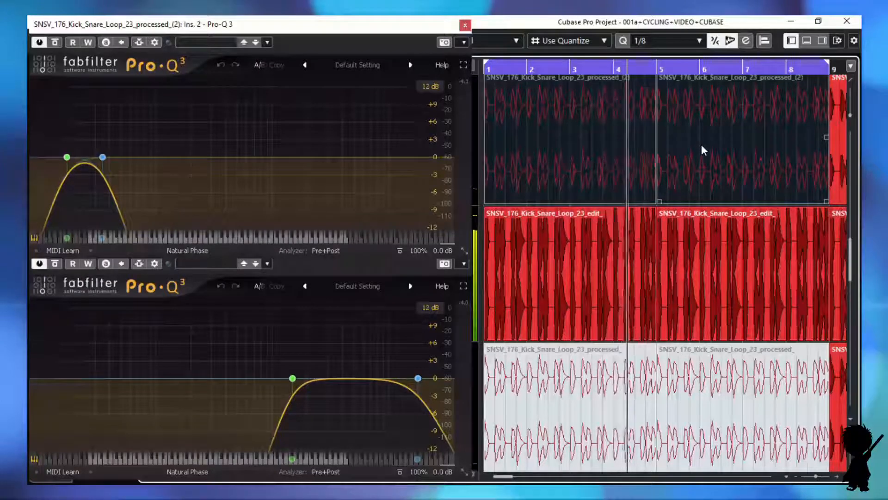
pyautogui.hotkey('shift', 'u')
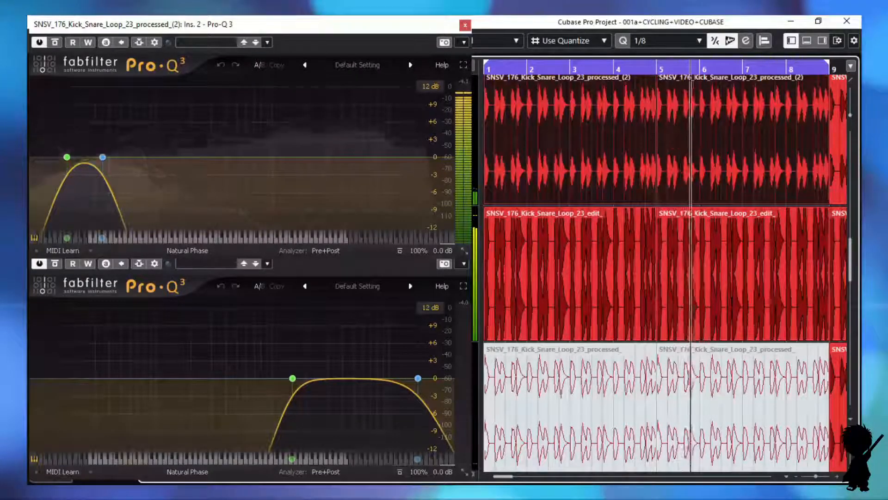
pyautogui.click(631, 433)
pyautogui.keyDown('shift'); pyautogui.click(693, 412); pyautogui.keyUp('shift')
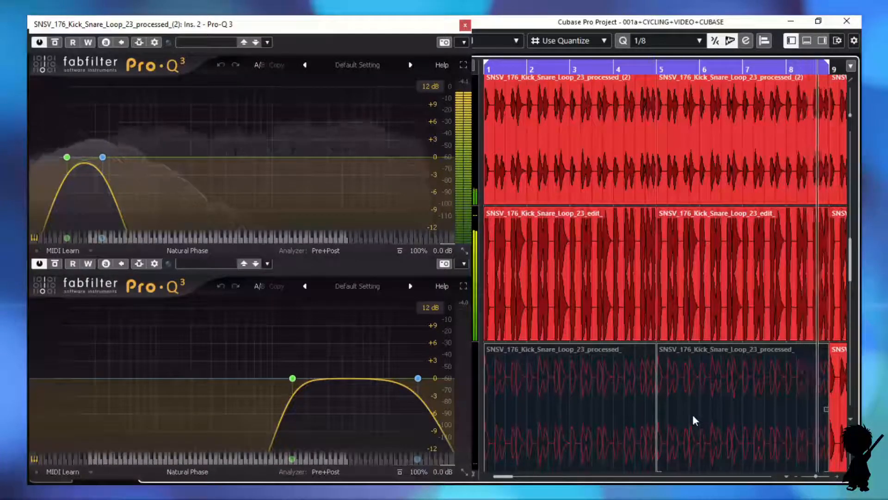
pyautogui.hotkey('shift', 'u')
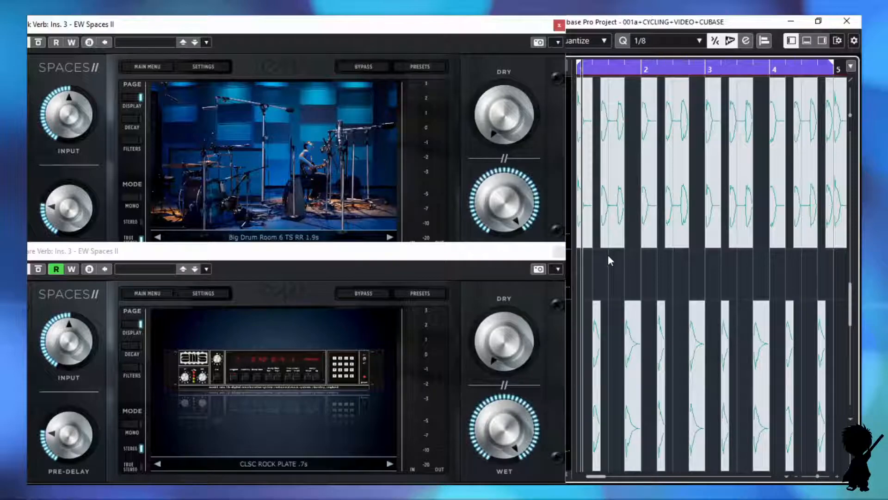
# Select individual muted Kick Verb slices, followed by Snare Verb slices, to examine how the hits are split, and clear the selection.
pyautogui.click(589, 213)
pyautogui.click(609, 206)
pyautogui.click(644, 206)
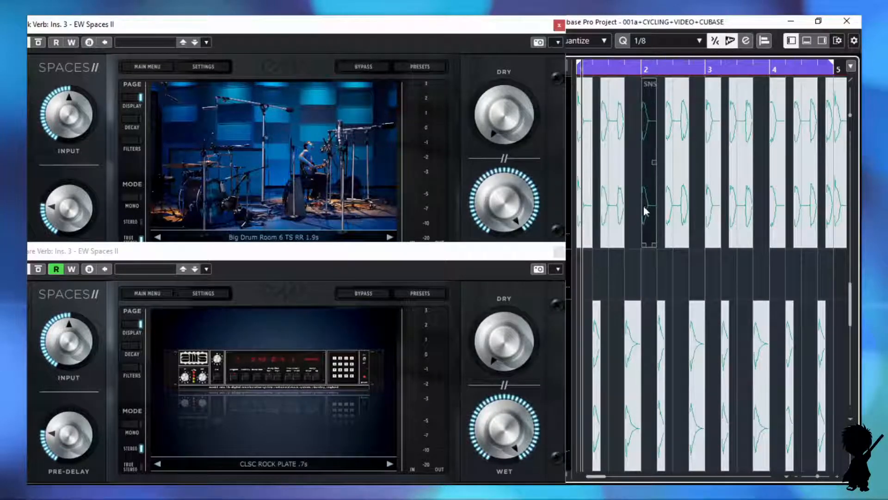
pyautogui.click(674, 205)
pyautogui.click(713, 202)
pyautogui.click(736, 206)
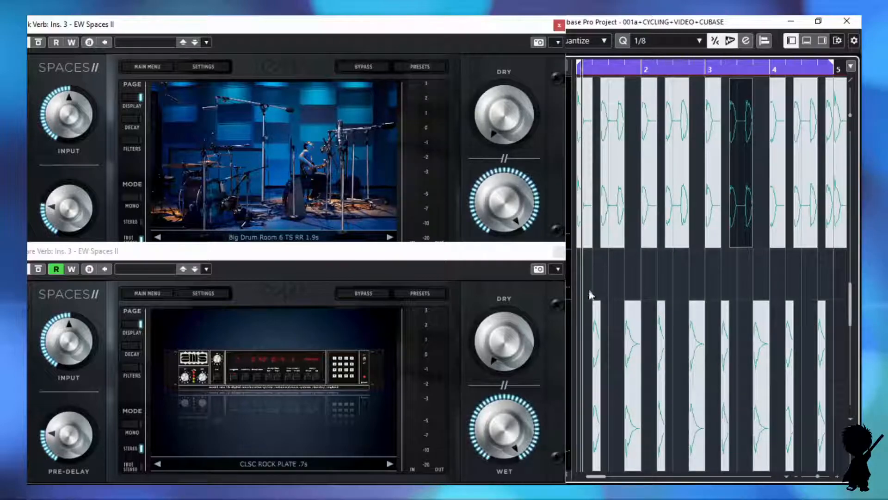
pyautogui.click(595, 328)
pyautogui.click(633, 328)
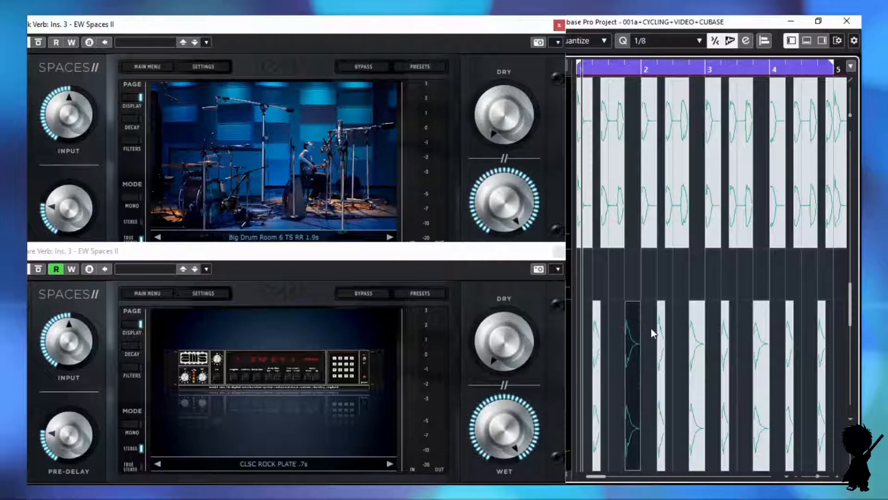
pyautogui.click(659, 331)
pyautogui.click(621, 276)
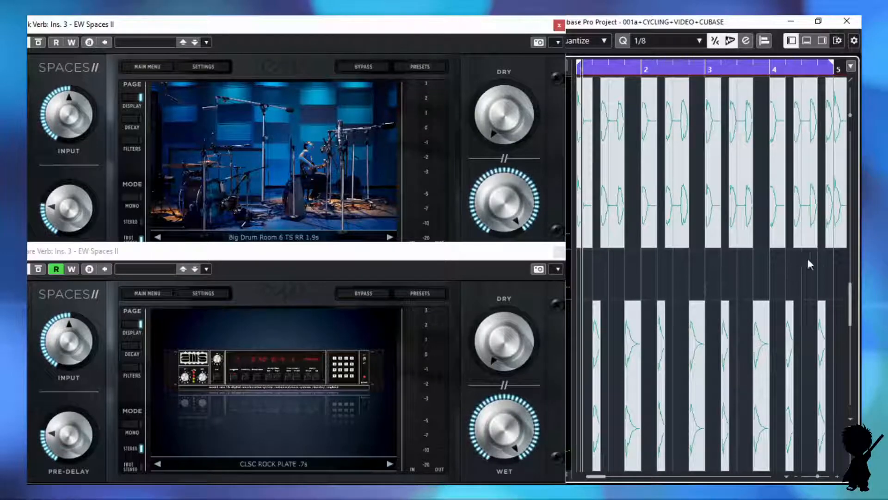
# Select all Kick Verb slices and inspect the Big Drum Room reverb, repeat with the Snare Verb slices and CLSC Rock Plate, and clear the selection.
pyautogui.moveTo(829, 263); pyautogui.dragTo(602, 183)
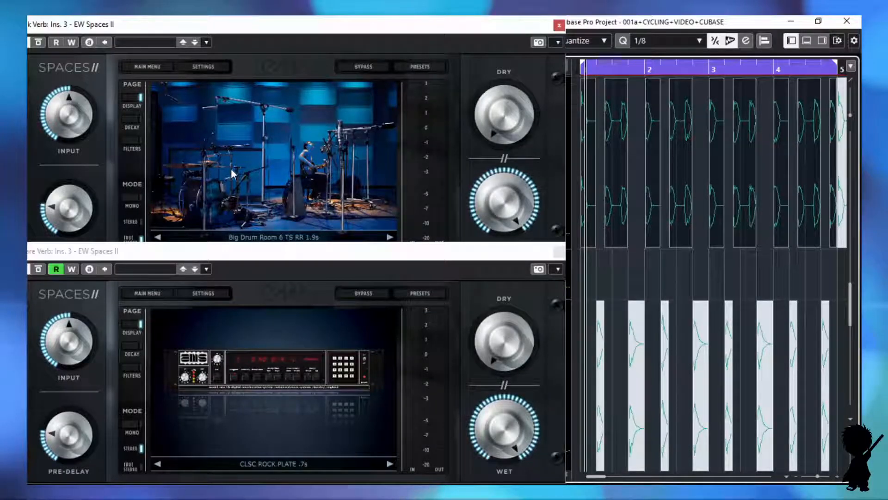
pyautogui.moveTo(68, 214)
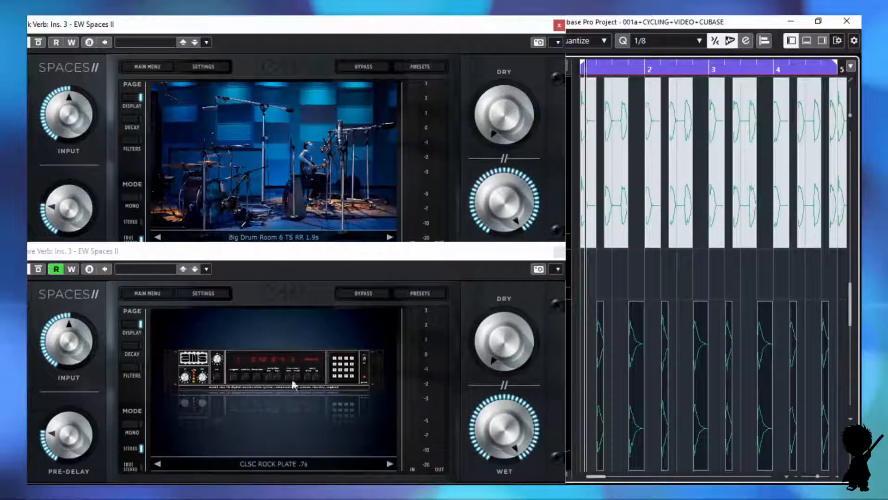
pyautogui.moveTo(85, 429)
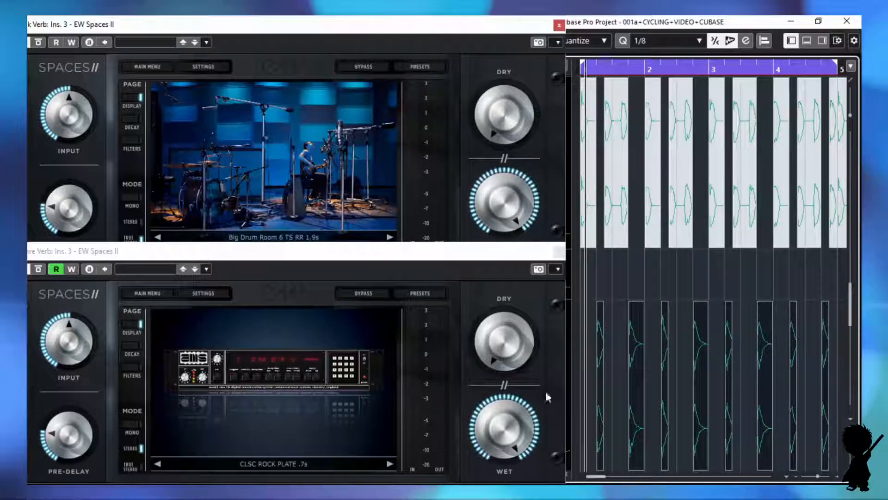
pyautogui.click(636, 283)
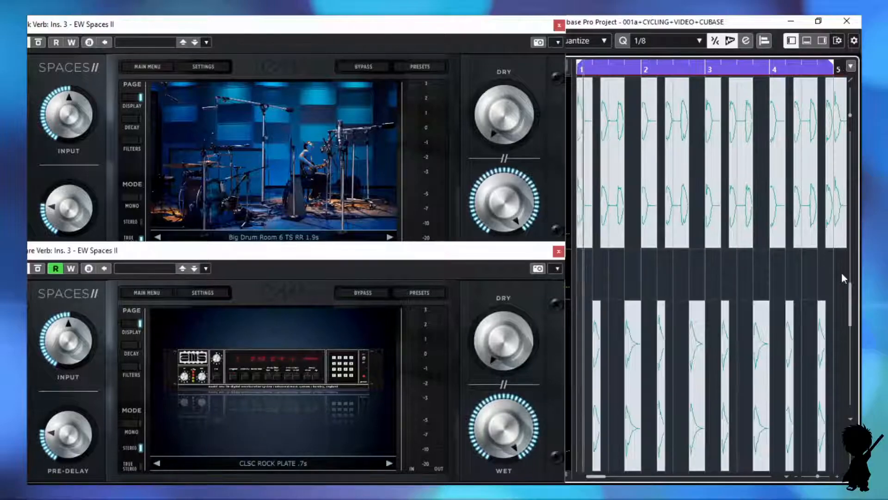
# During playback, select and unmute all Kick Verb slices, followed by all Snare Verb slices, and clear the selection.
pyautogui.moveTo(841, 272); pyautogui.dragTo(596, 252)
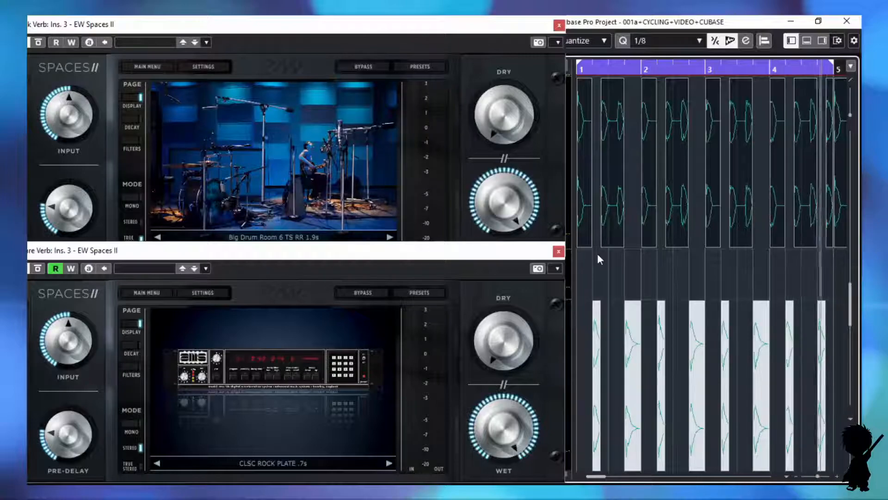
pyautogui.click(597, 254)
pyautogui.moveTo(585, 281); pyautogui.dragTo(838, 360)
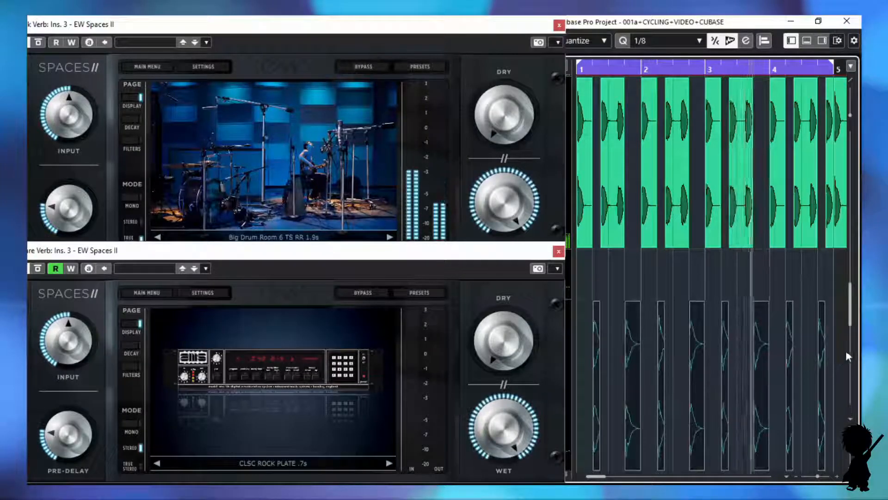
pyautogui.click(843, 345)
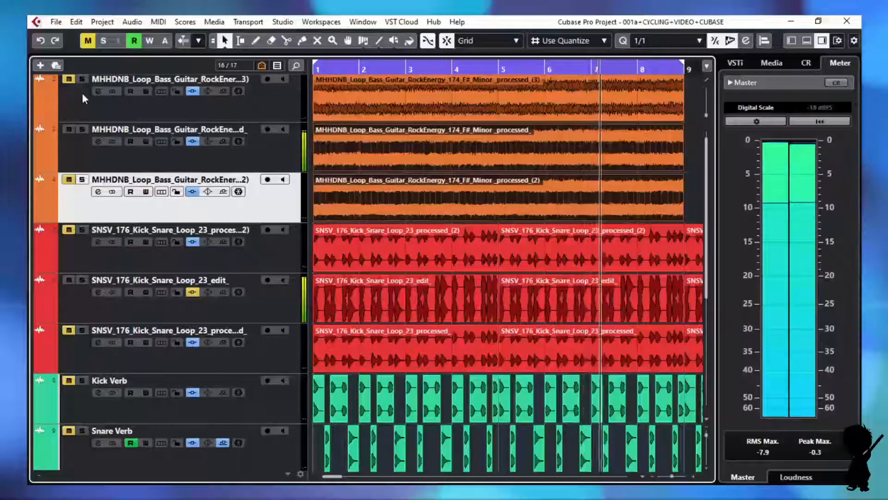
# Unmute the bass guitar tracks processed (3) and processed (2), and take the Kick_Snare_Loop_23_edit track's inserts out of bypass.
pyautogui.click(69, 80)
pyautogui.click(68, 179)
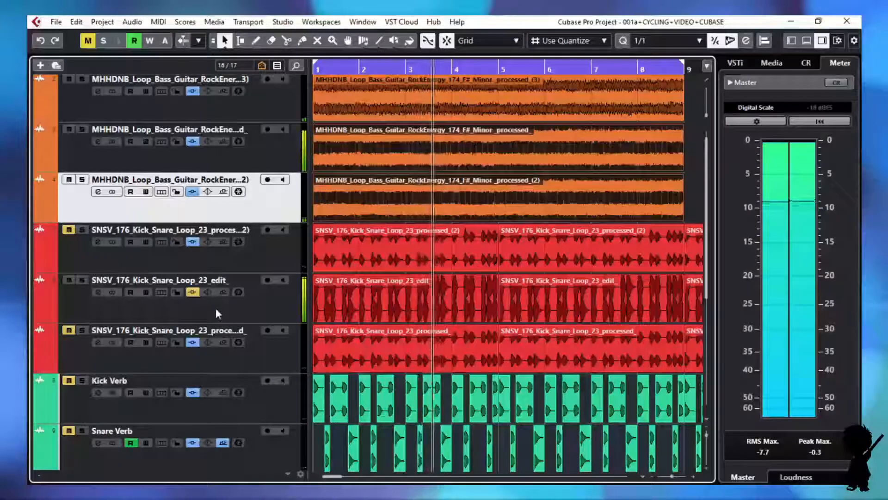
pyautogui.click(192, 292)
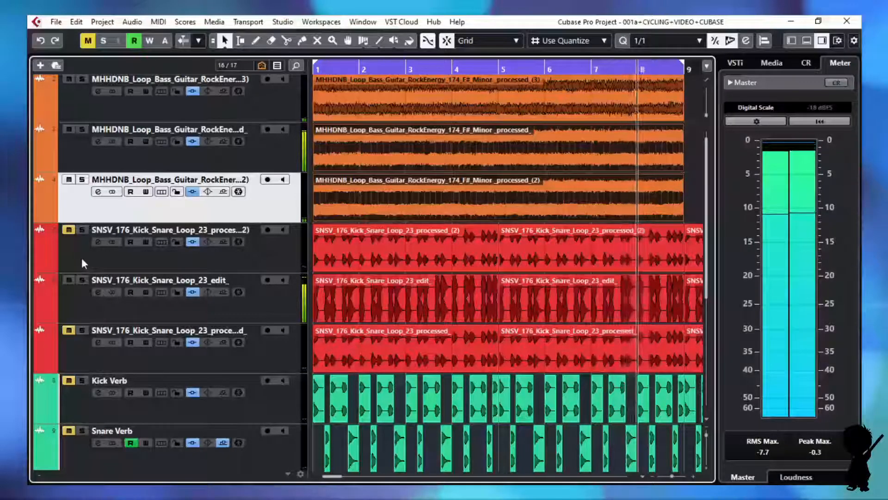
# Unmute the two processed Kick_Snare_Loop_23 tracks, followed by the Kick Verb and Snare Verb tracks.
pyautogui.click(69, 229)
pyautogui.click(68, 330)
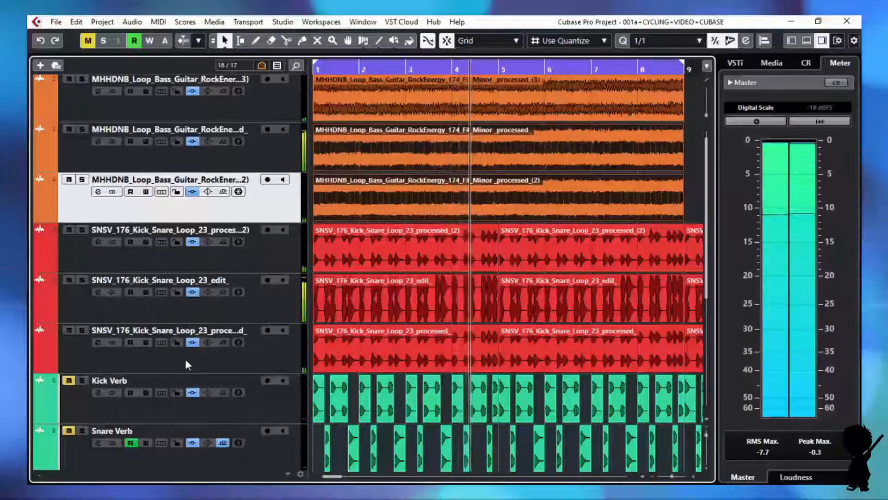
pyautogui.click(69, 380)
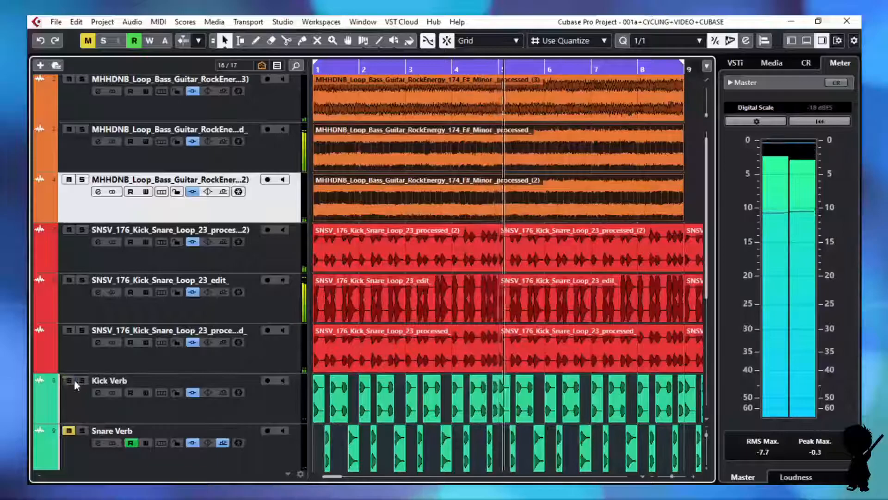
pyautogui.click(70, 431)
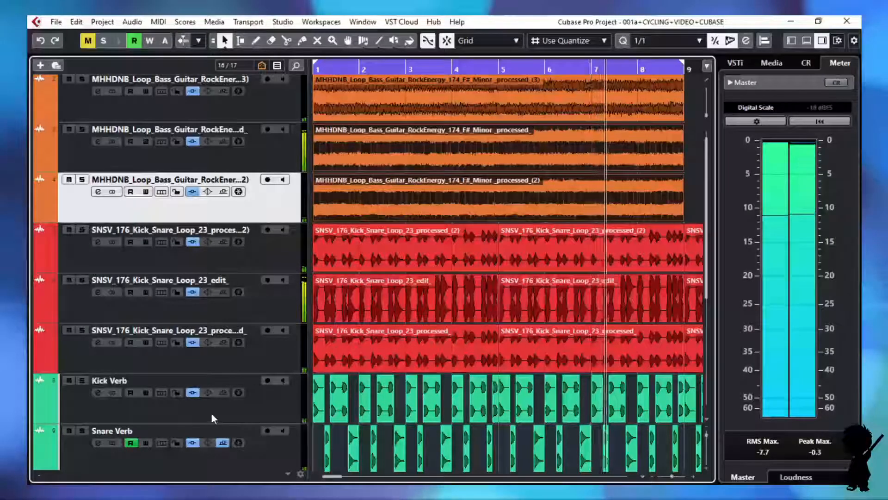